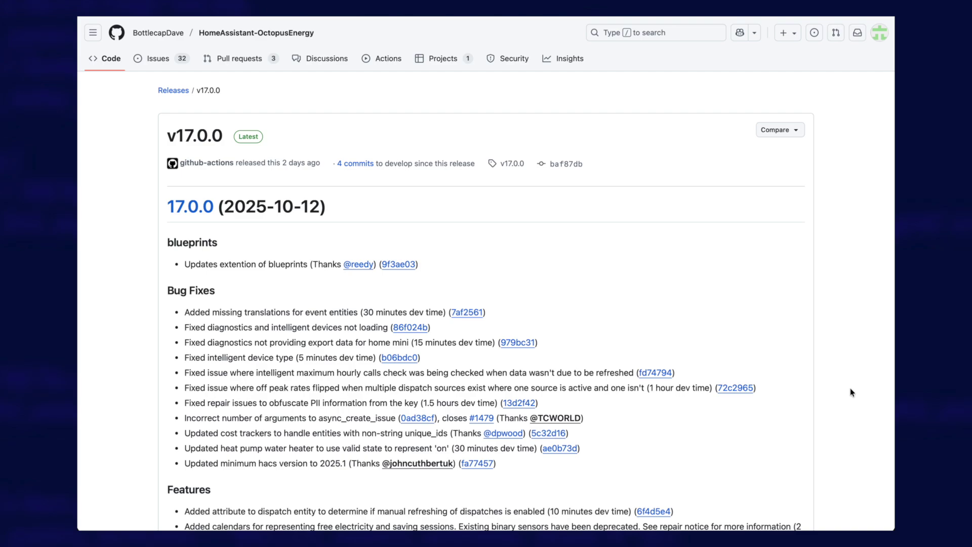
Scroll the v17.0.0 release notes to Breaking Changes and highlight the off_peak entity paragraph.
scroll(850, 391, down, 10)
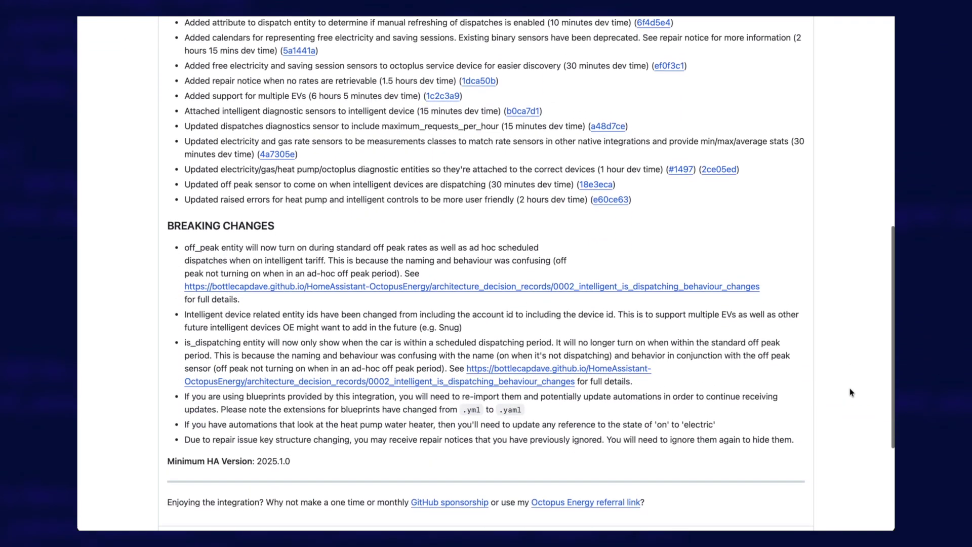
drag(241, 292, 184, 242)
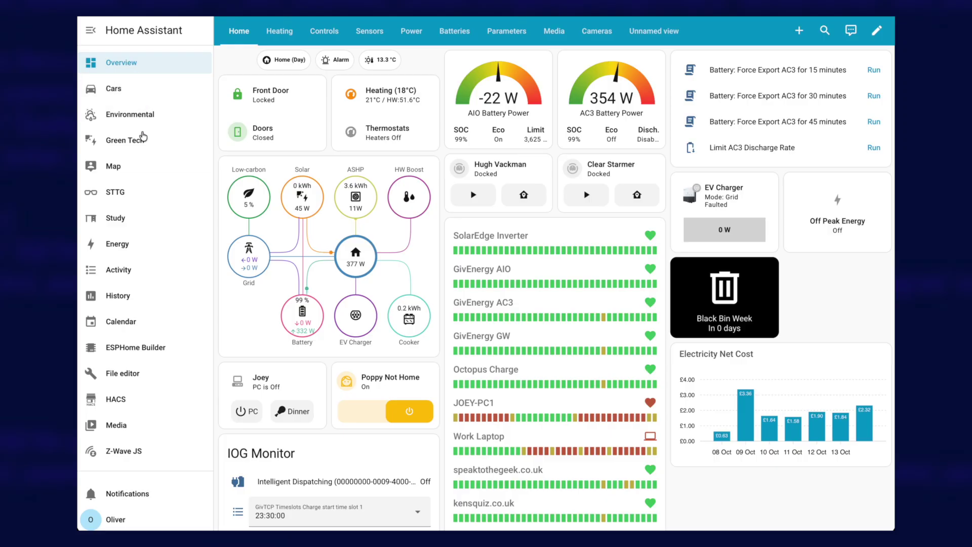
Go to Settings > Devices & services and open the Octopus Energy integration.
scroll(146, 344, down, 3)
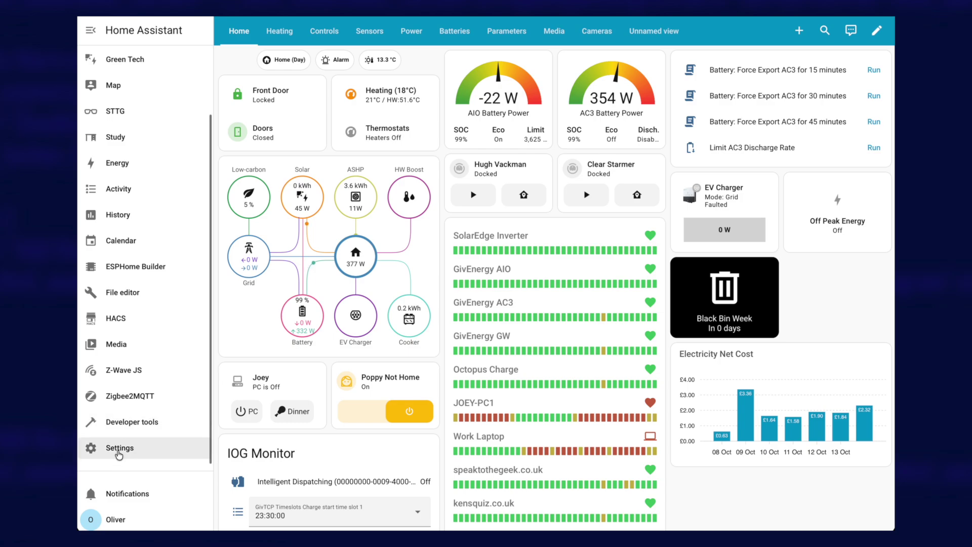
click(119, 450)
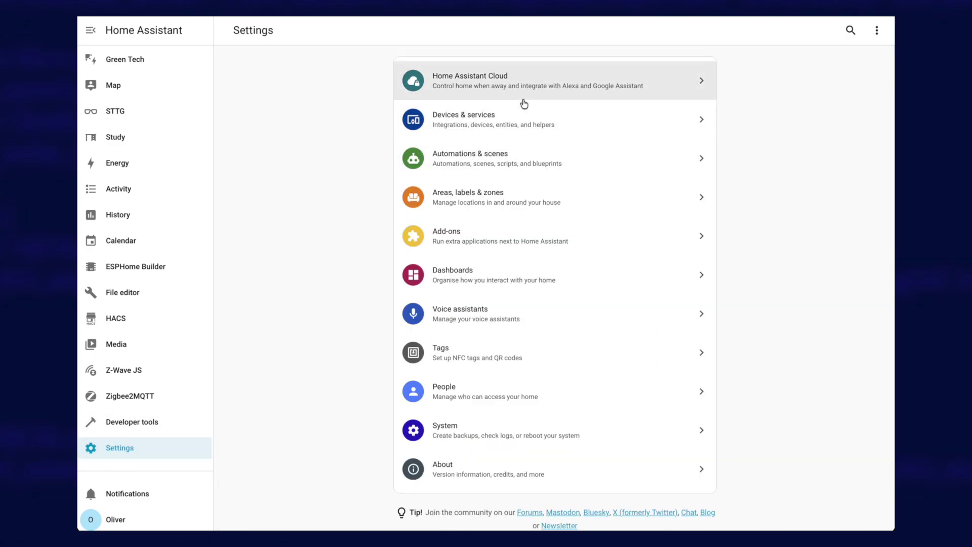
click(473, 123)
scroll(499, 346, down, 9)
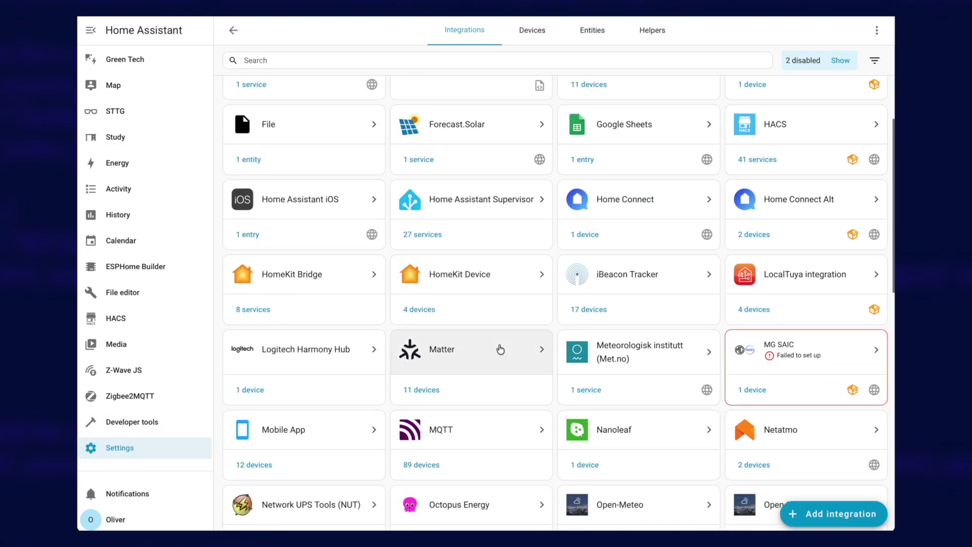
click(465, 262)
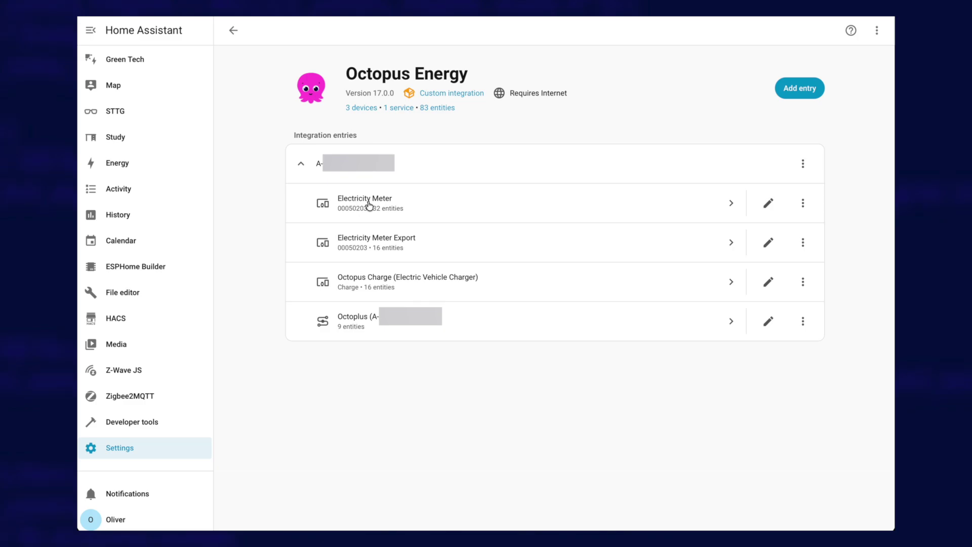
From the Electricity Meter device, open Off Peak Electricity's settings and copy its entity ID.
click(369, 204)
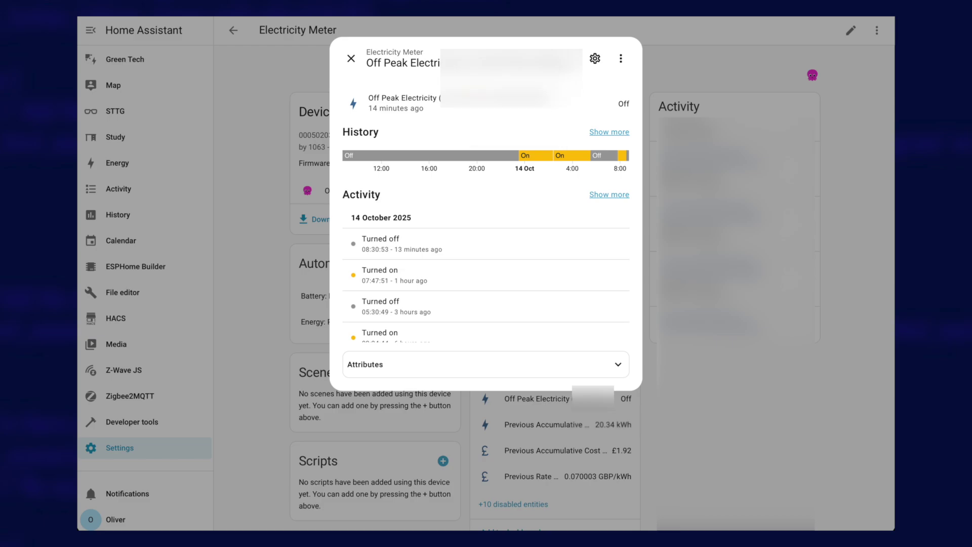
click(595, 58)
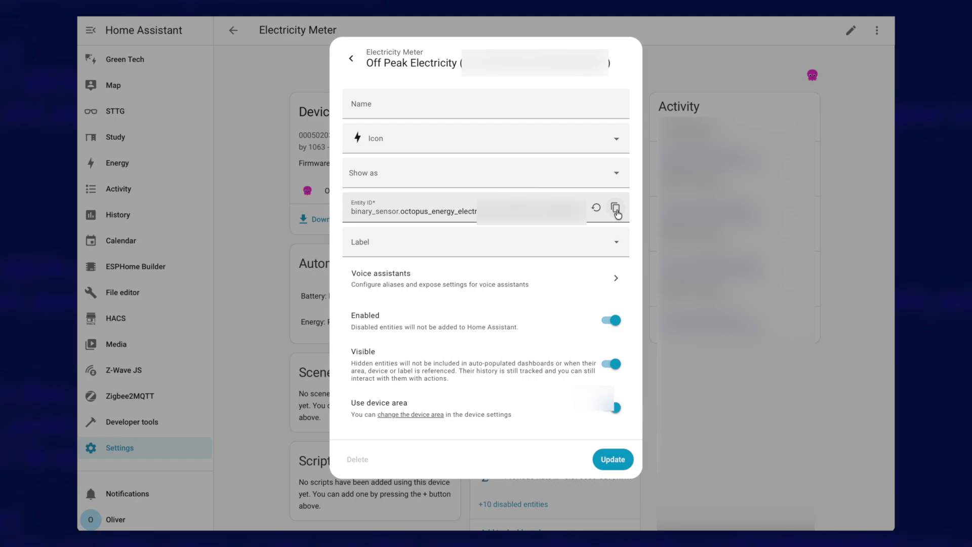
click(616, 211)
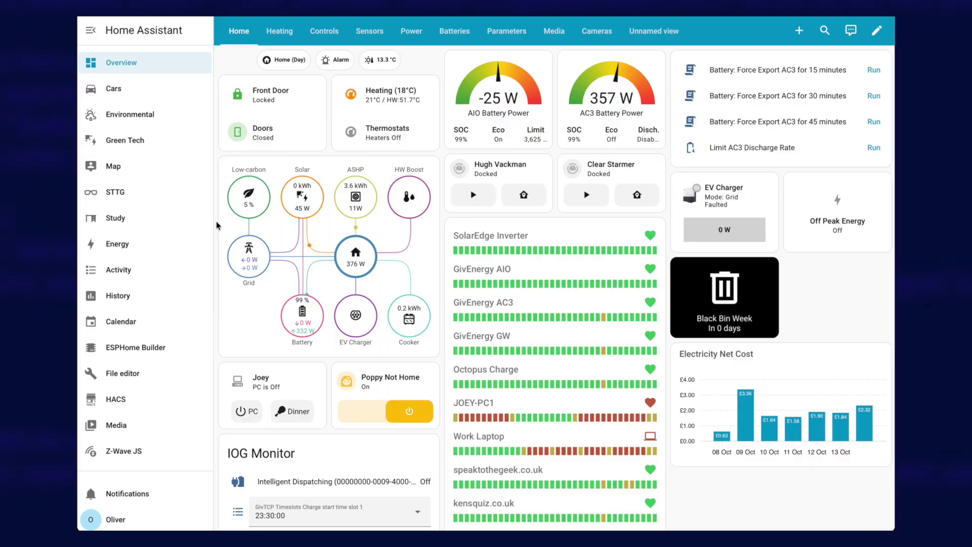
Return to the main Settings page from the sidebar.
scroll(157, 430, down, 2)
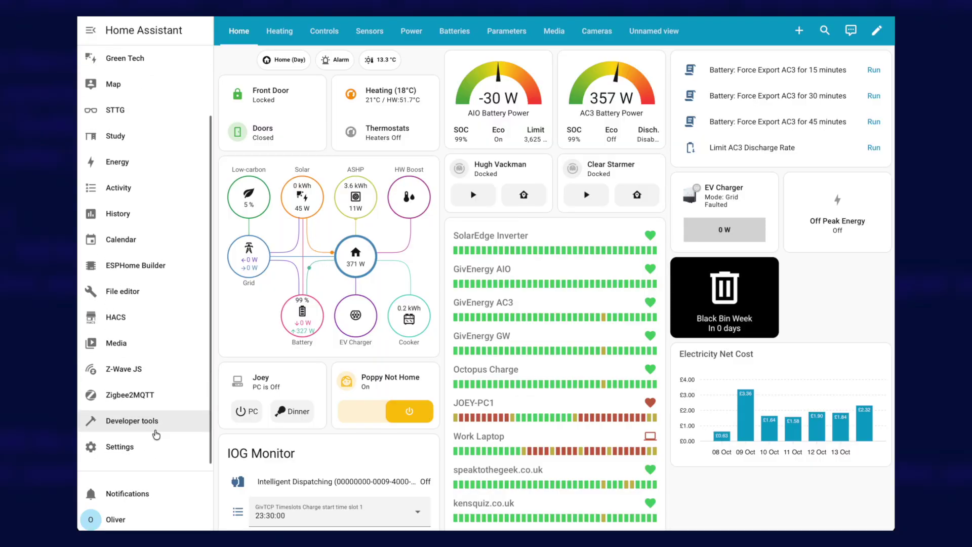
click(130, 450)
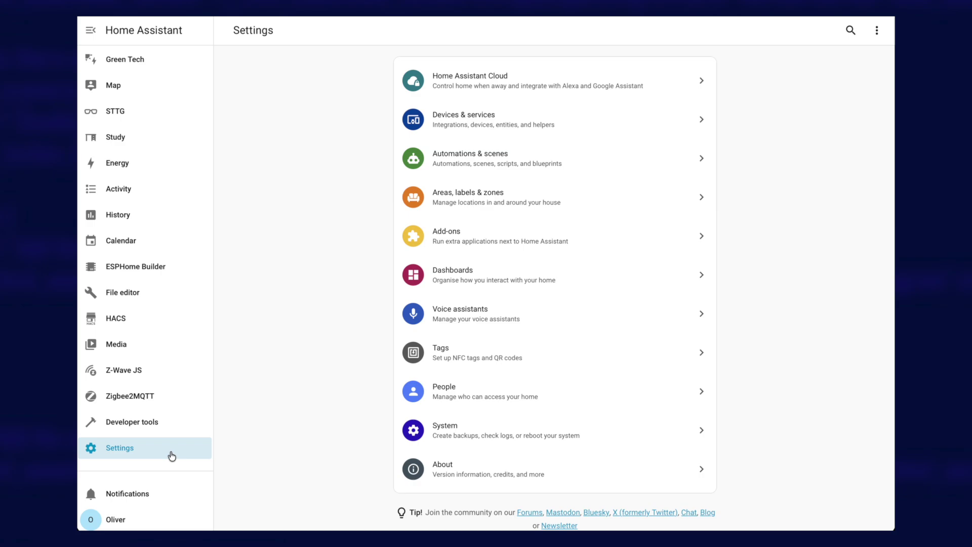
In Automations & scenes, open 'Battery: IOG GivEnergy Inverter Control Simplified - AC3' under Power and Energy.
click(483, 160)
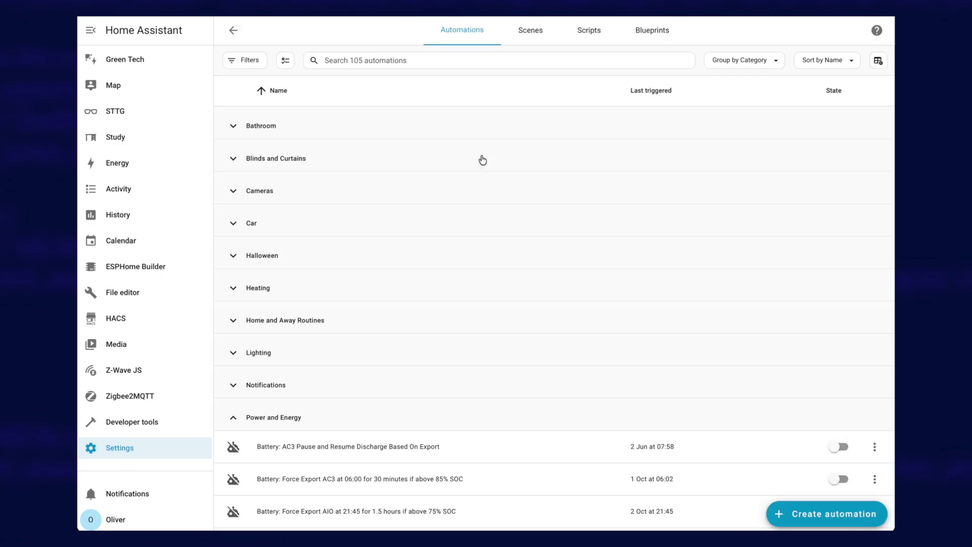
scroll(481, 159, down, 6)
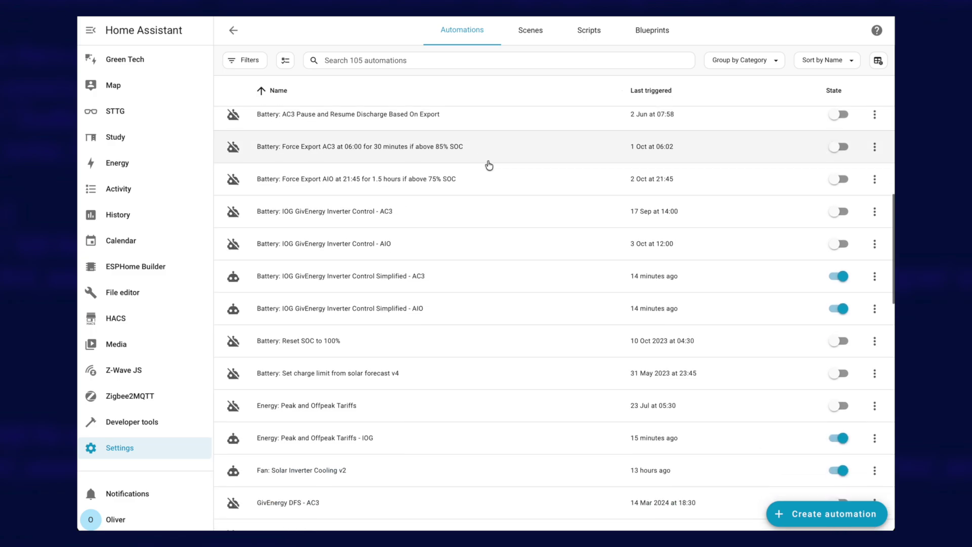
scroll(448, 181, down, 2)
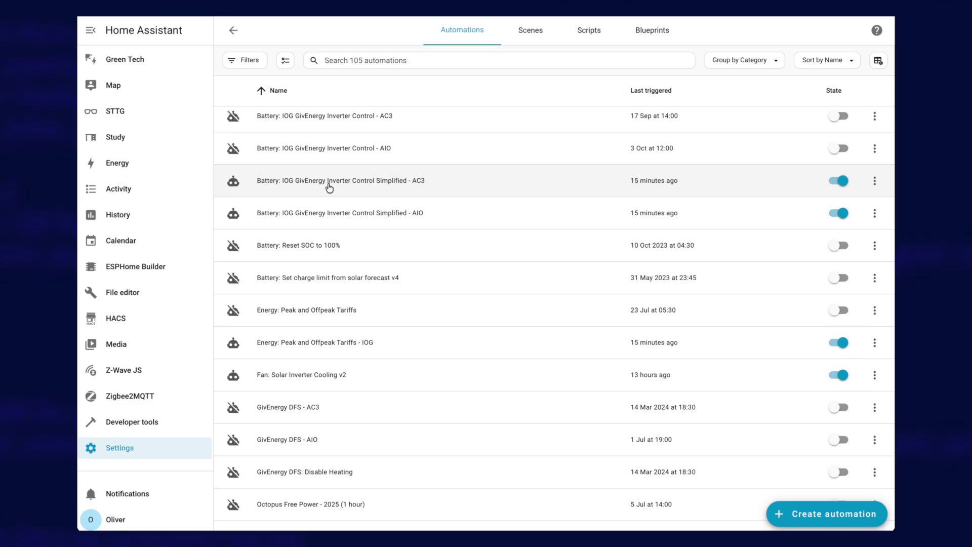
click(329, 188)
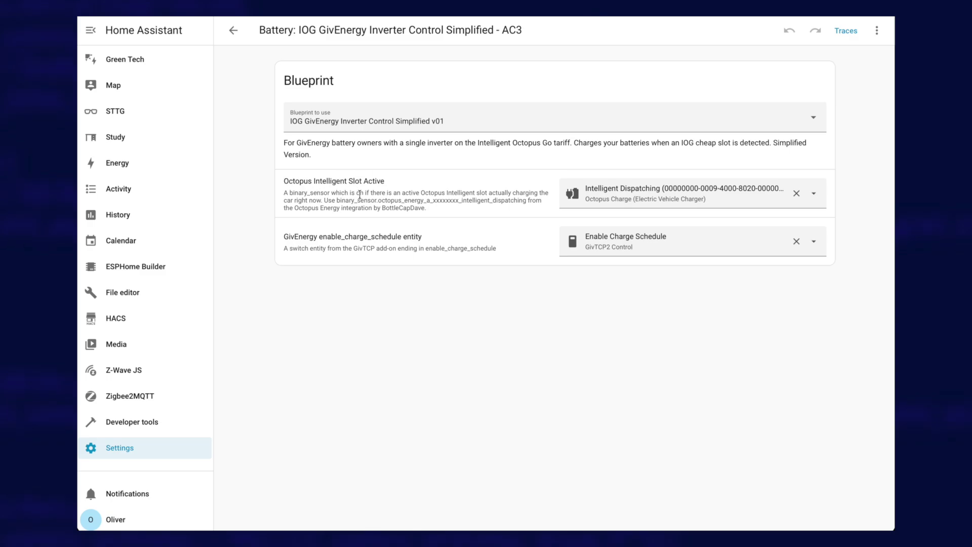
Set the Octopus Intelligent Slot Active input to Off Peak Electricity and save the AC3 automation.
drag(282, 181, 386, 181)
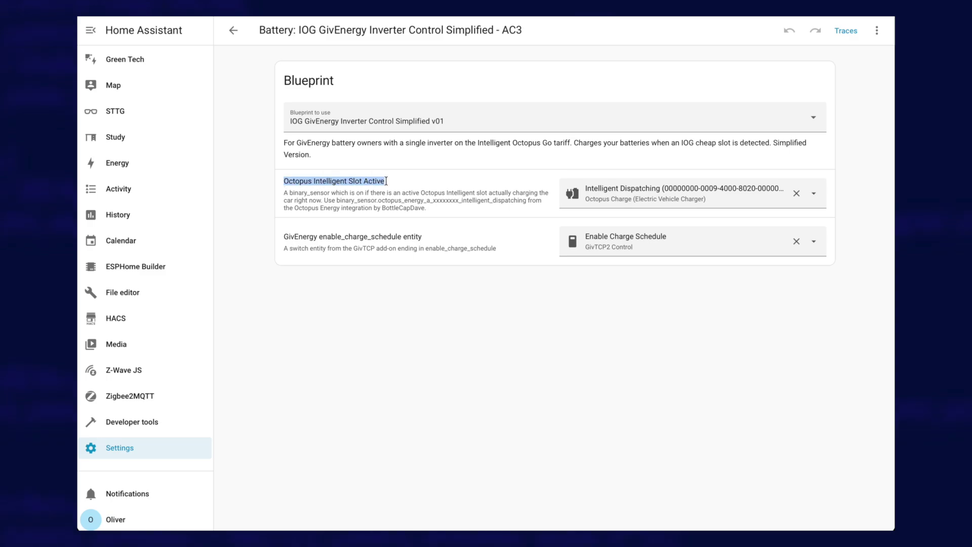
click(397, 191)
click(680, 192)
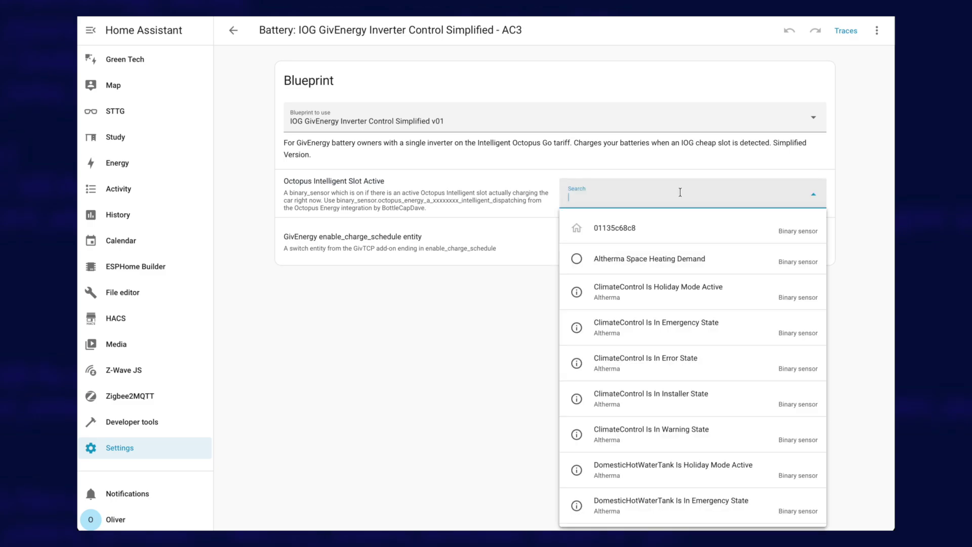
text(off)
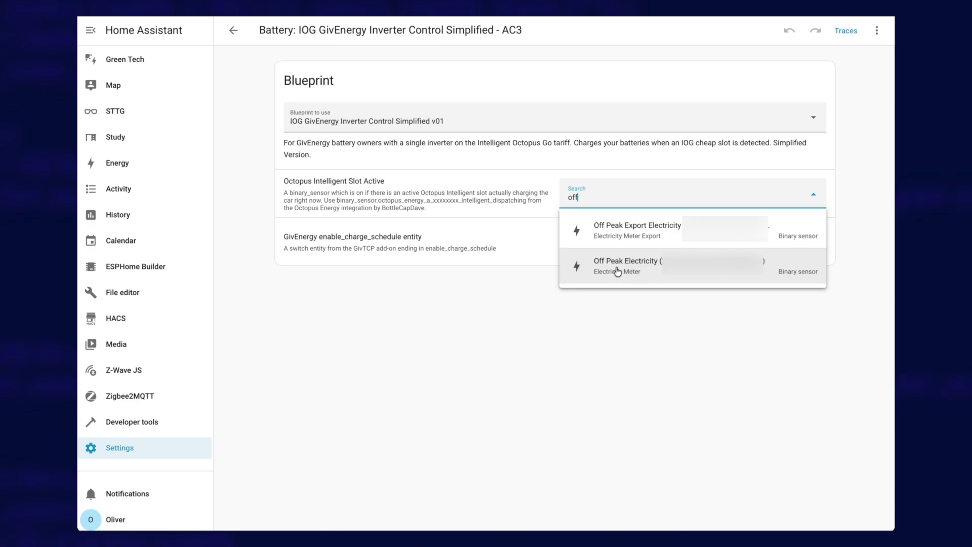
click(618, 270)
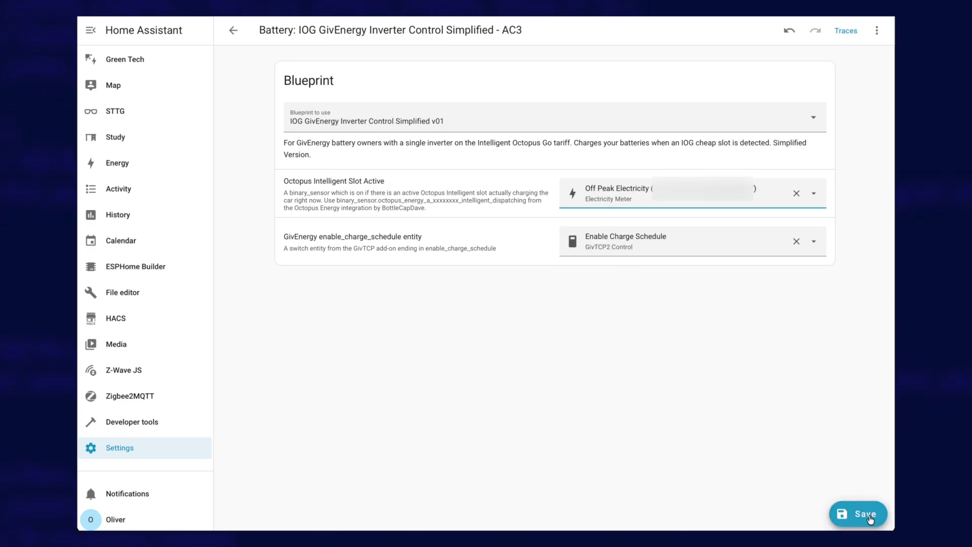
click(870, 516)
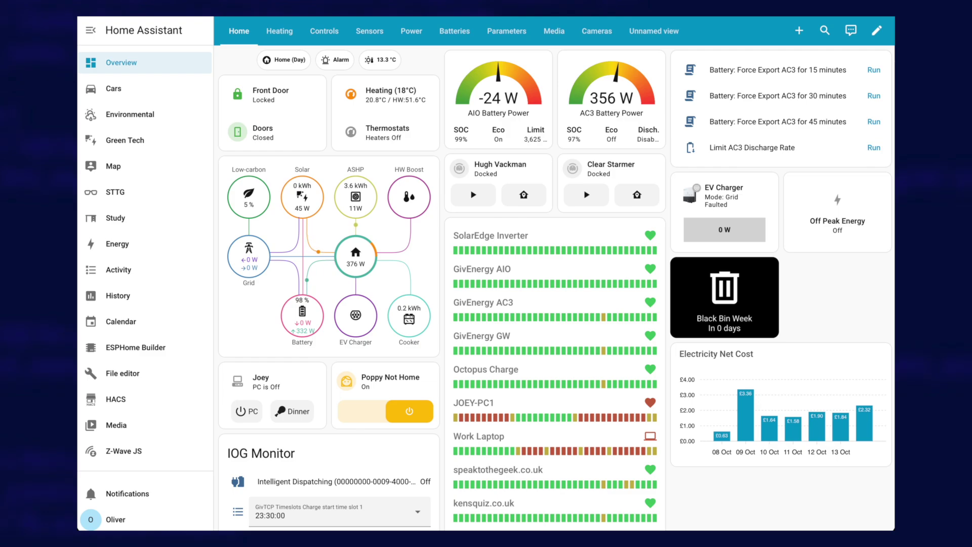
In Settings > Automations & scenes, open 'Energy: Peak and Offpeak Tariffs - IOG'.
scroll(145, 422, down, 3)
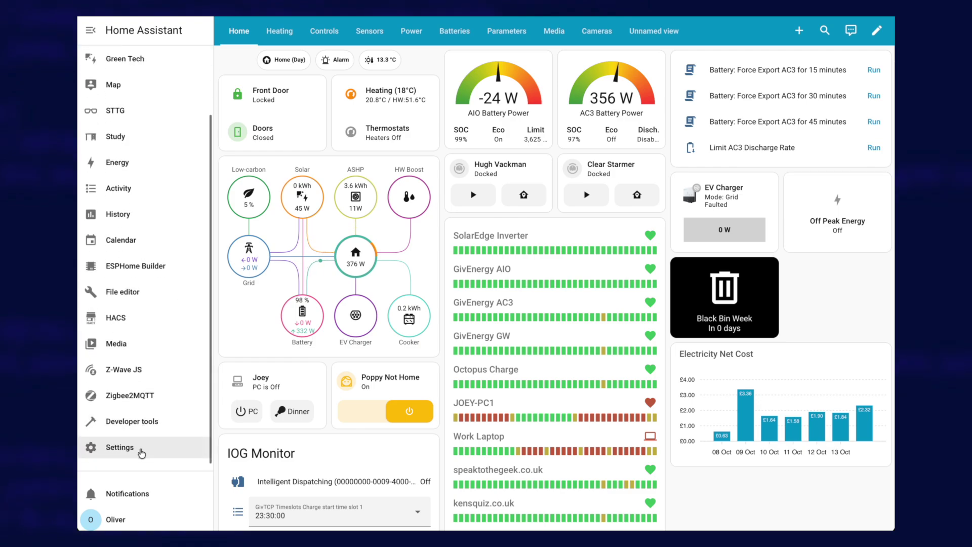
click(121, 450)
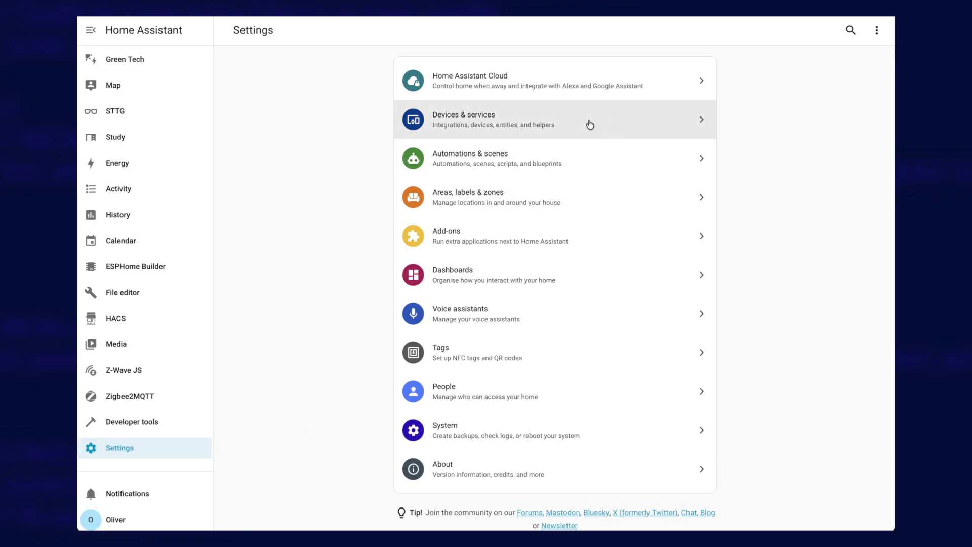
click(441, 158)
scroll(396, 374, down, 7)
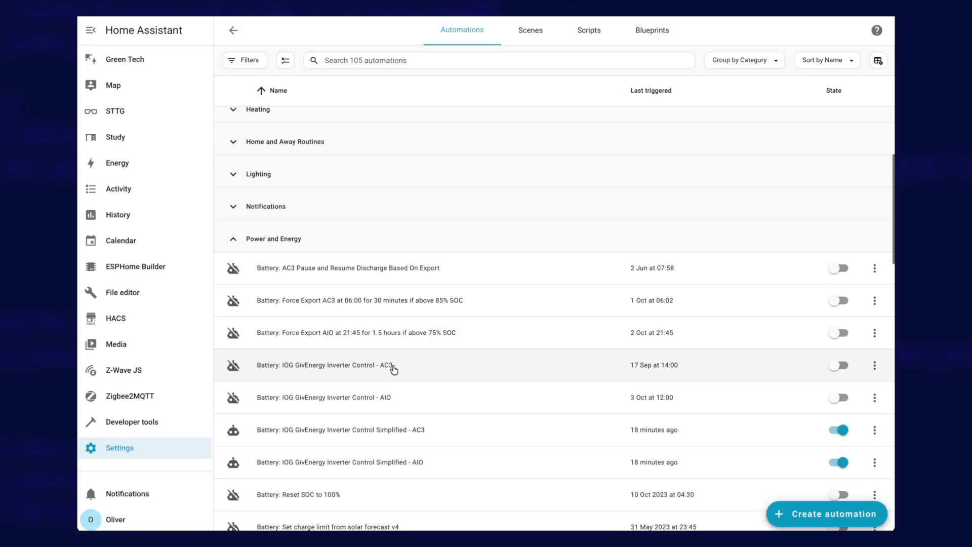
scroll(398, 375, down, 2)
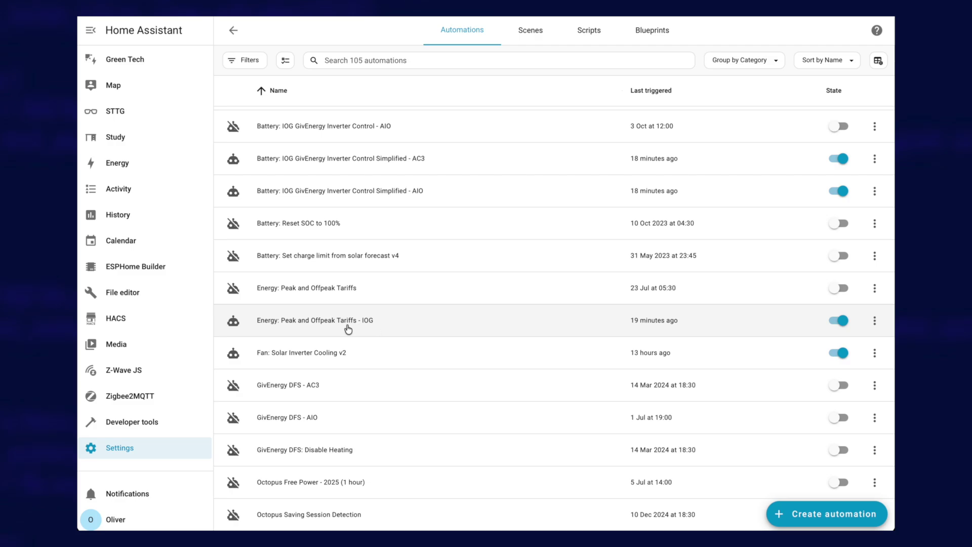
click(347, 328)
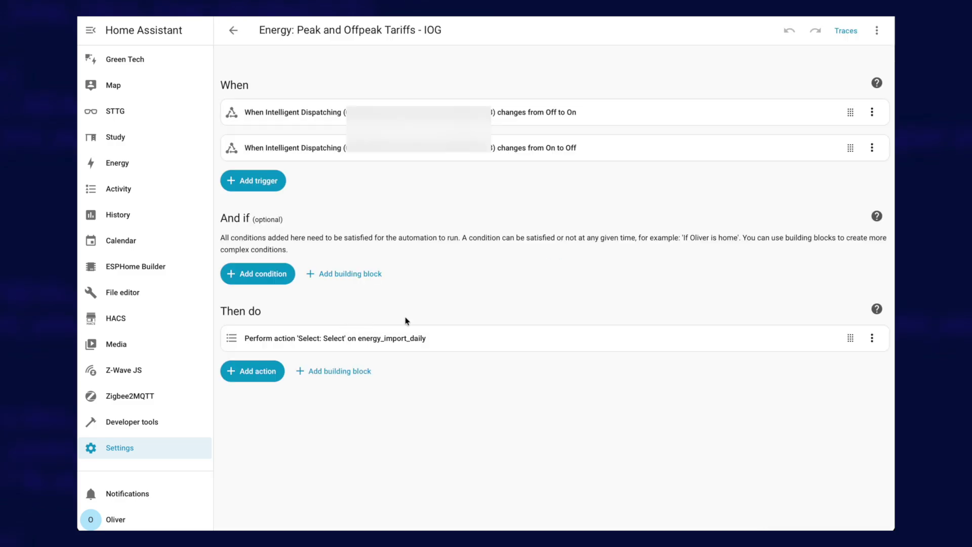
Switch the tariff automation to Edit in YAML and place the caret on line 6's entity id.
click(879, 31)
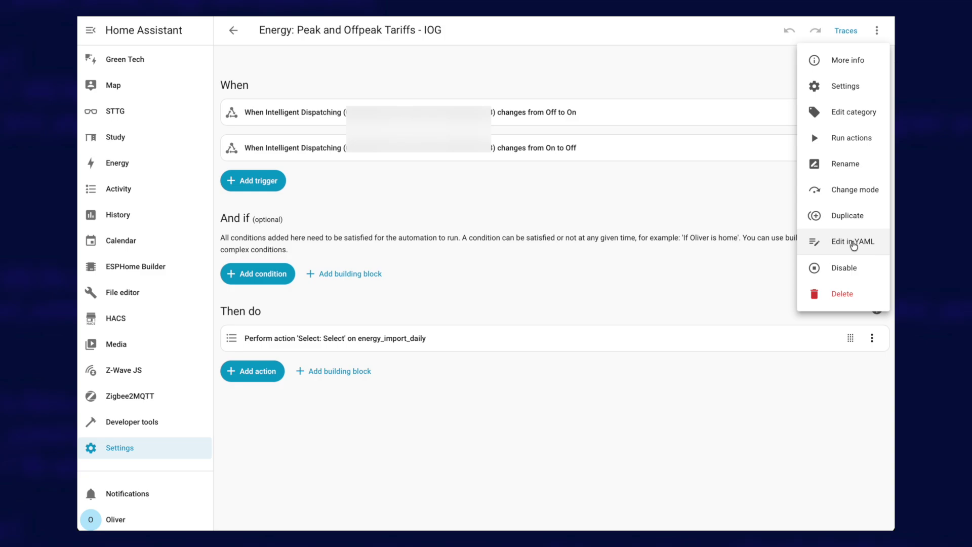
click(854, 243)
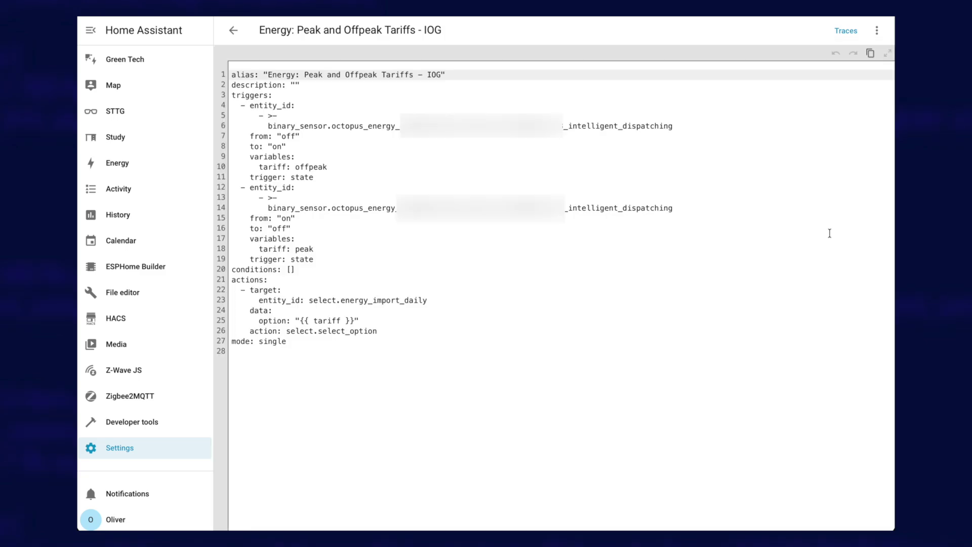
click(680, 126)
key(ctrl+shift+Left)
key(ctrl+shift+Left)
key(ctrl+shift+Left)
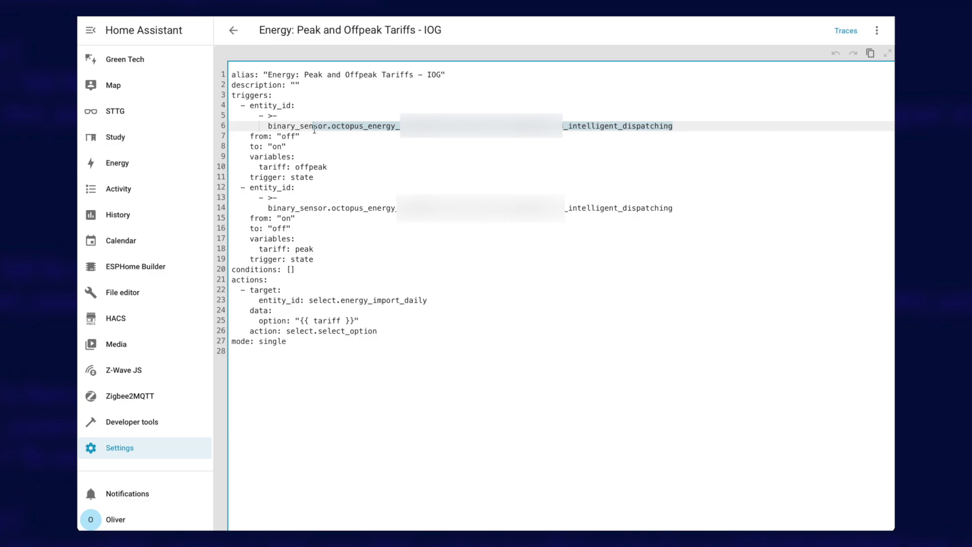
click(622, 125)
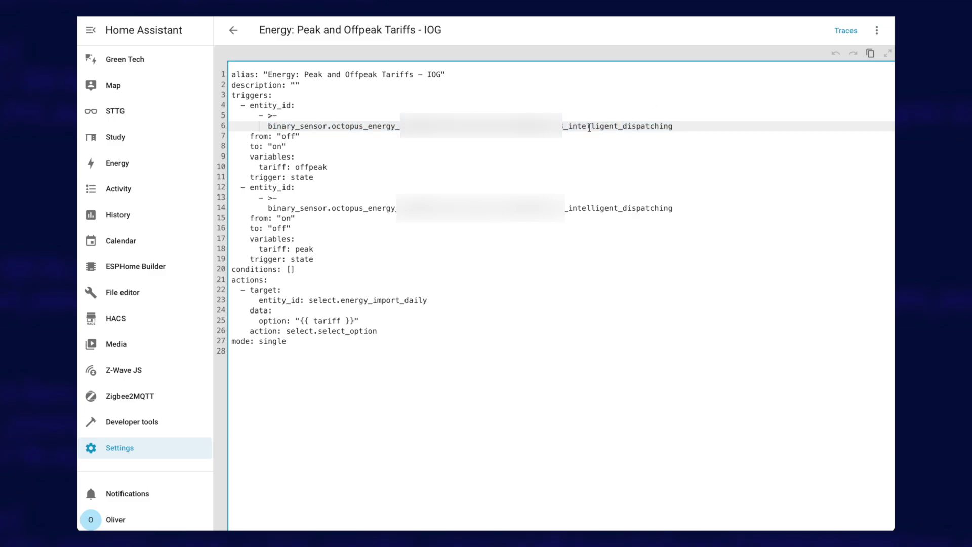
Paste the off_peak sensor id over the intelligent_dispatching entity ids on lines 6 and 14.
drag(667, 125, 269, 125)
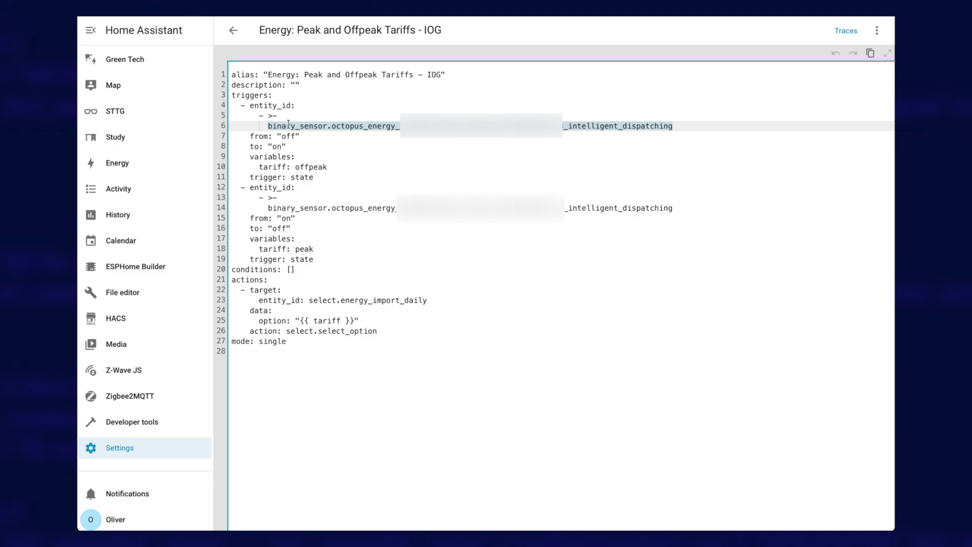
key(ctrl+v)
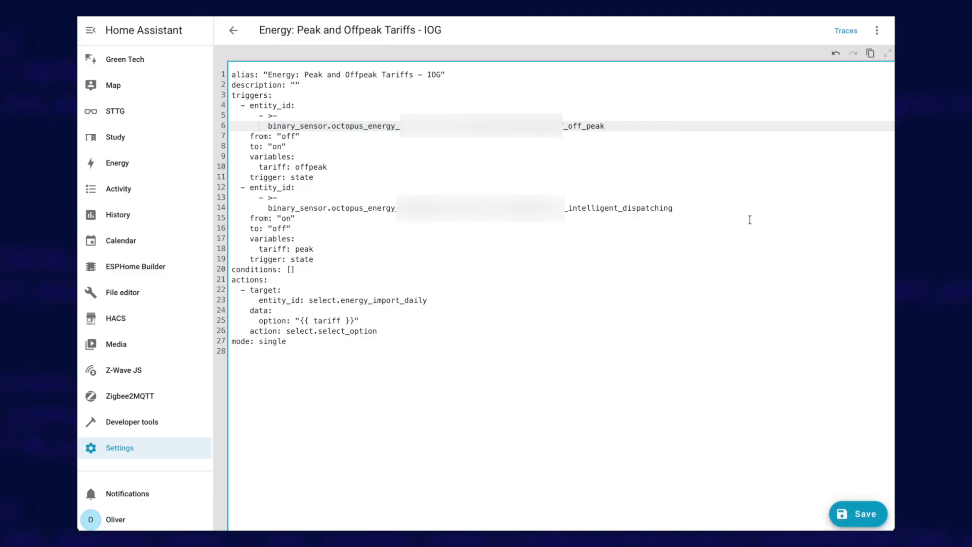
drag(682, 208, 268, 212)
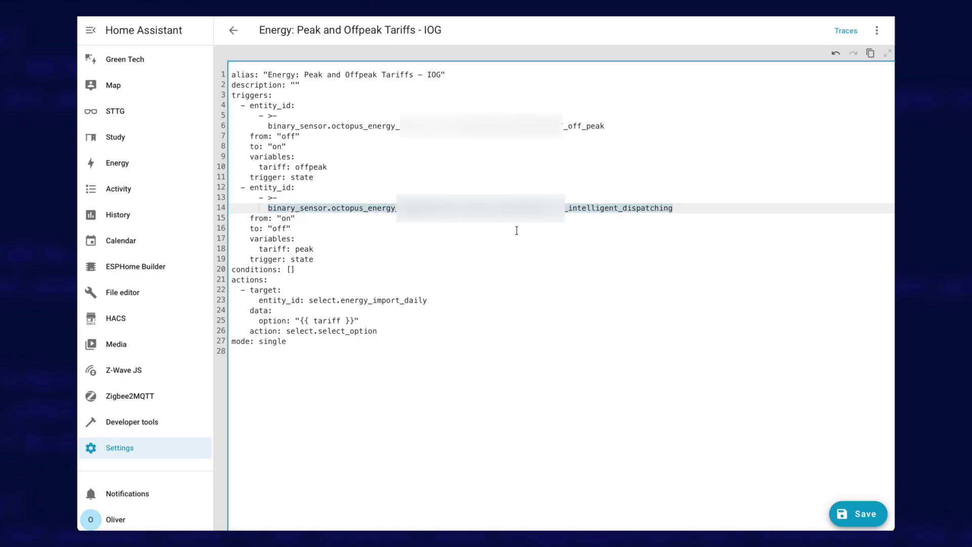
key(ctrl+v)
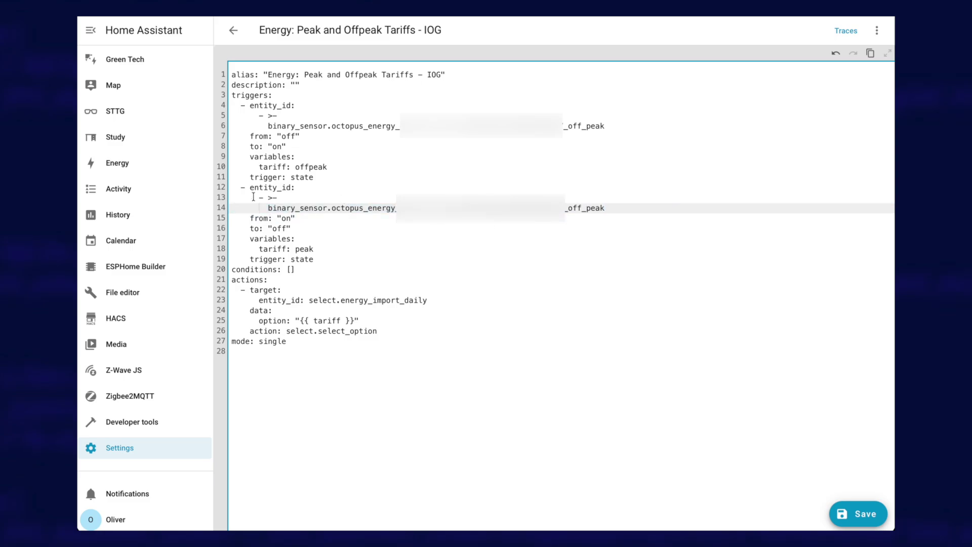
Check the indentation of lines 14 and 4, then save the tariffs automation.
drag(268, 207, 232, 208)
drag(241, 105, 232, 105)
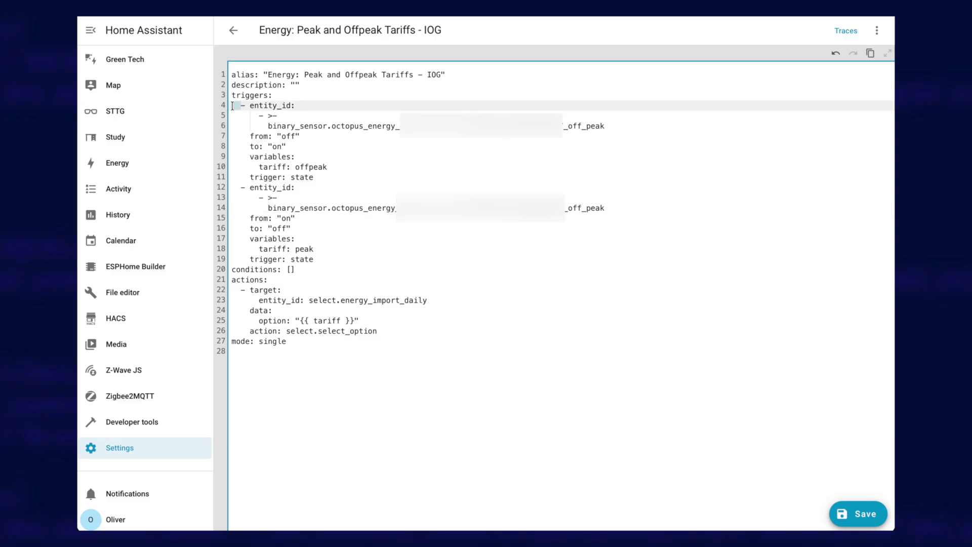
click(243, 146)
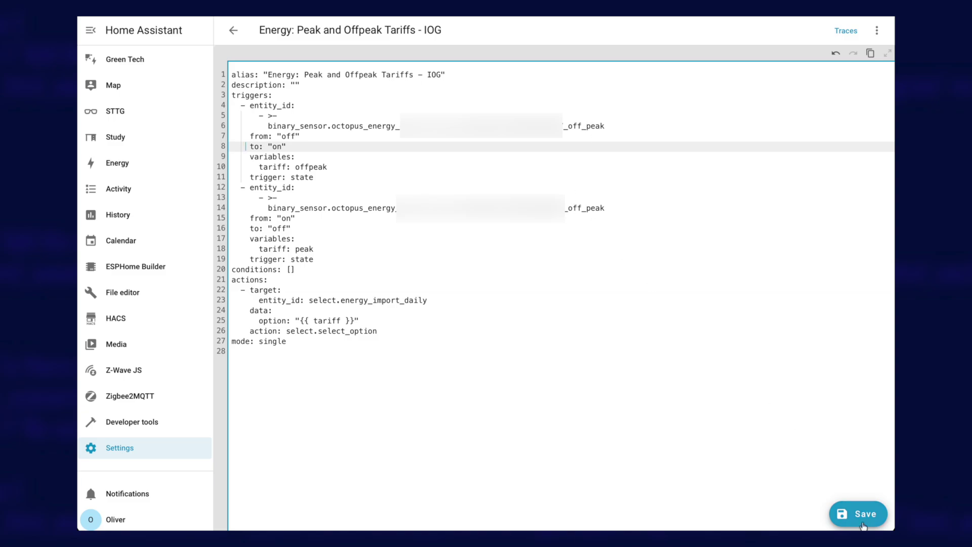
click(863, 515)
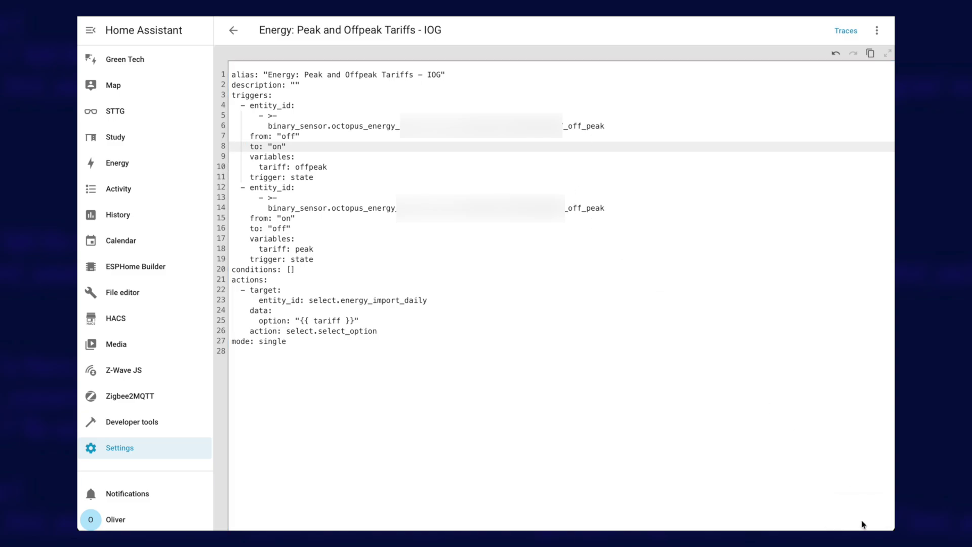